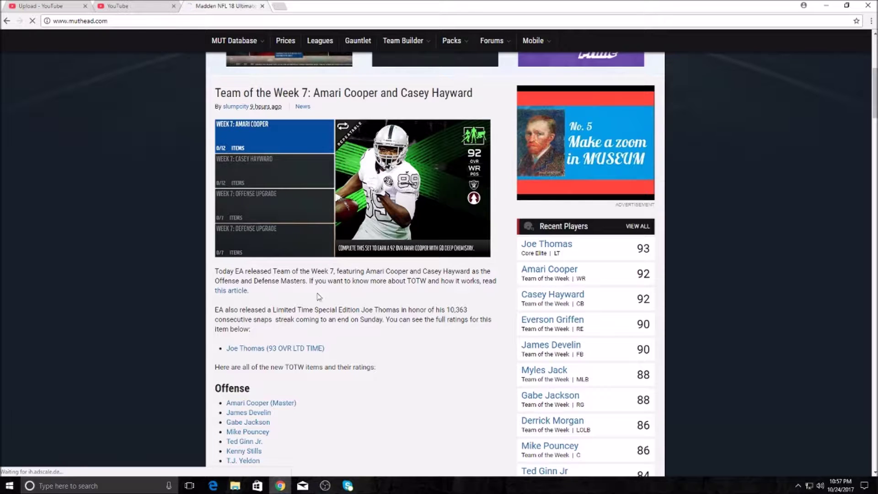
scroll(320, 332, down, 1)
scroll(316, 274, down, 1)
scroll(316, 261, down, 2)
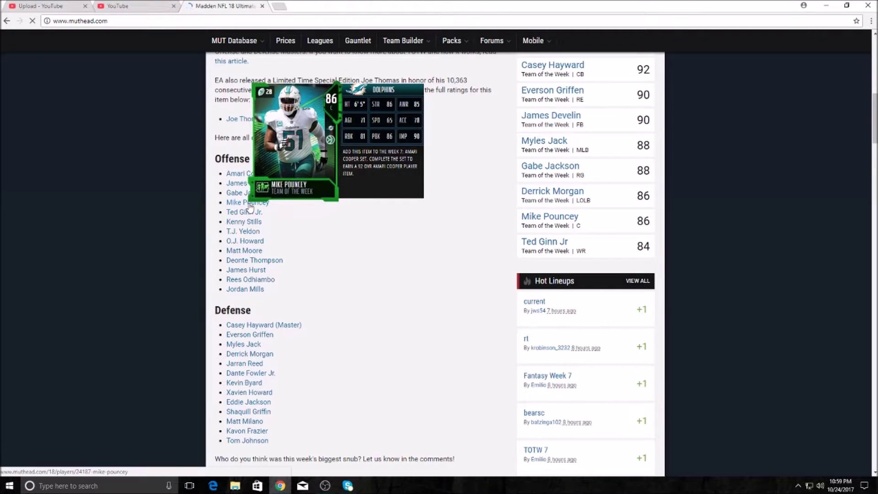
mouse_move(248, 193)
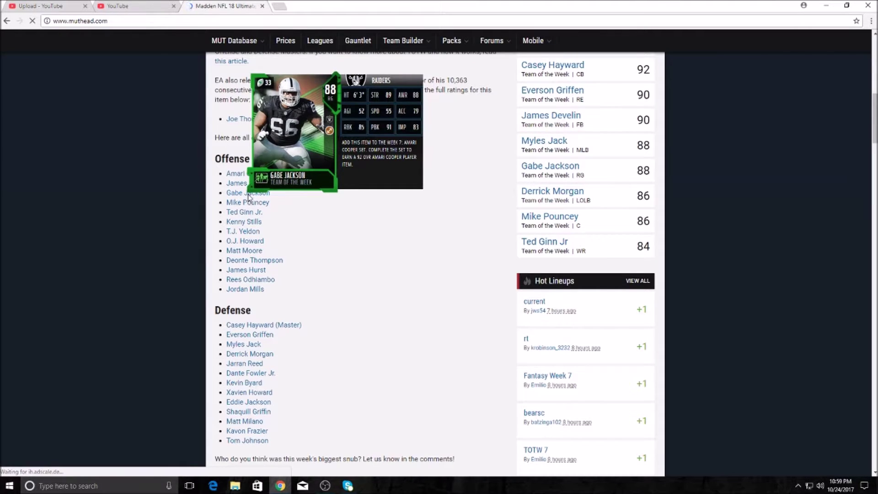
- Open Gabe Jackson's player page from the Offense list, showing 120K Xbox and 149K PS4 prices
click(248, 195)
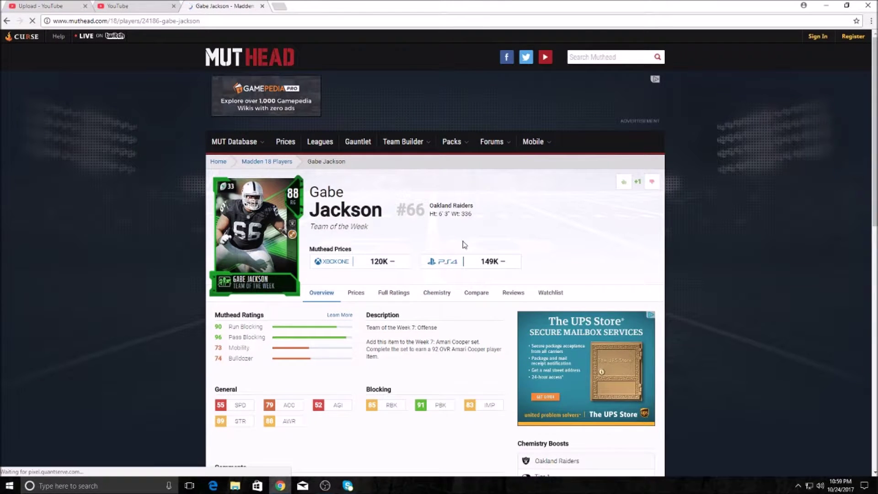
- Go back to the article, view James Develin's card, then return to the article
click(6, 20)
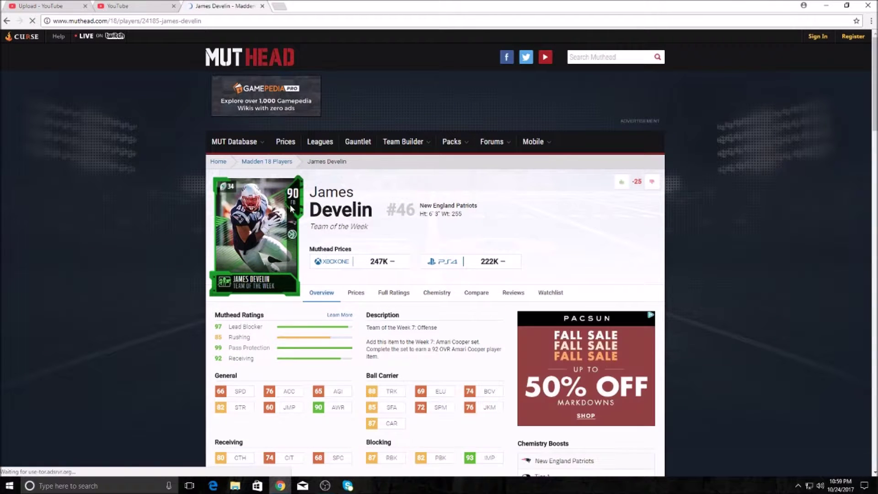
scroll(290, 209, down, 1)
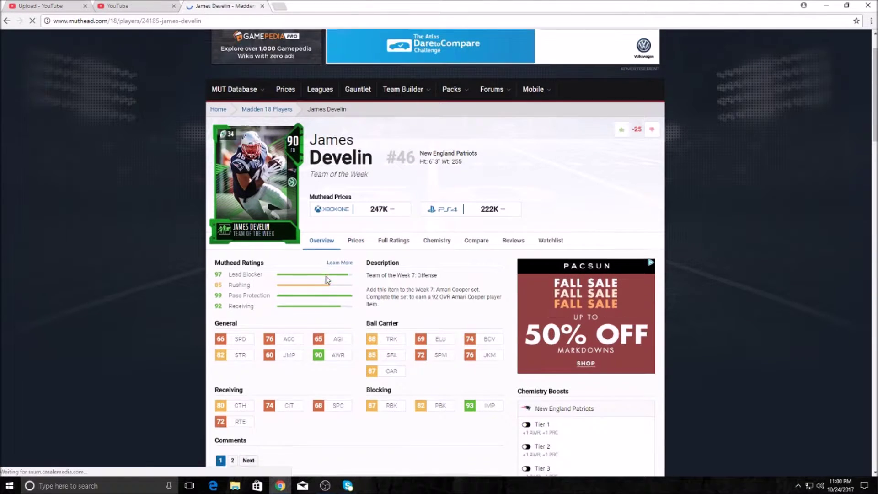
scroll(327, 279, down, 1)
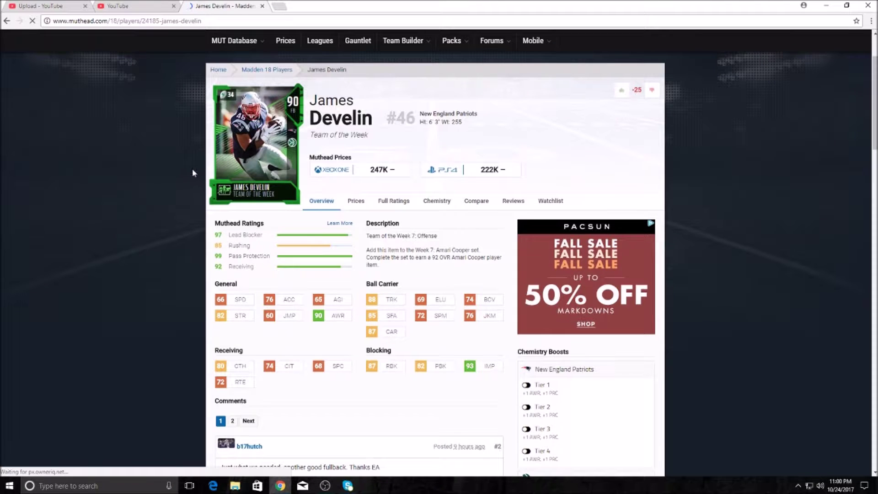
click(6, 21)
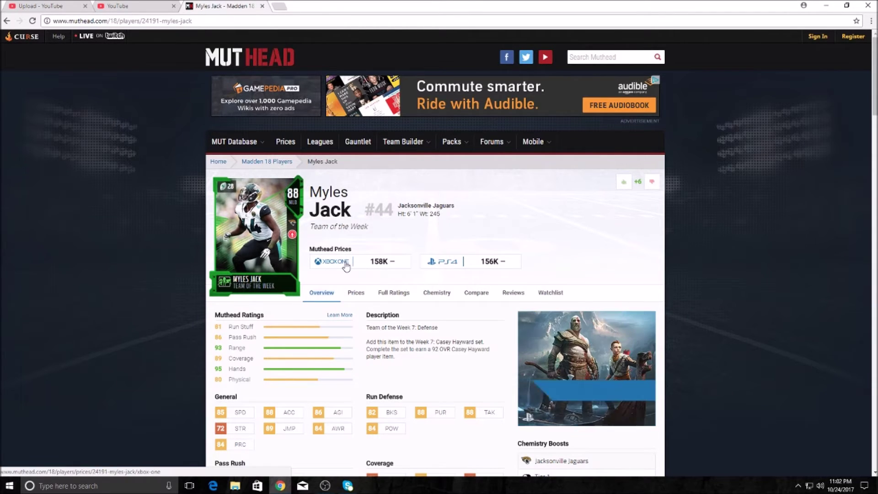
- Return to the article's Defense list to reach Myles Jack's linebacker player page
click(7, 21)
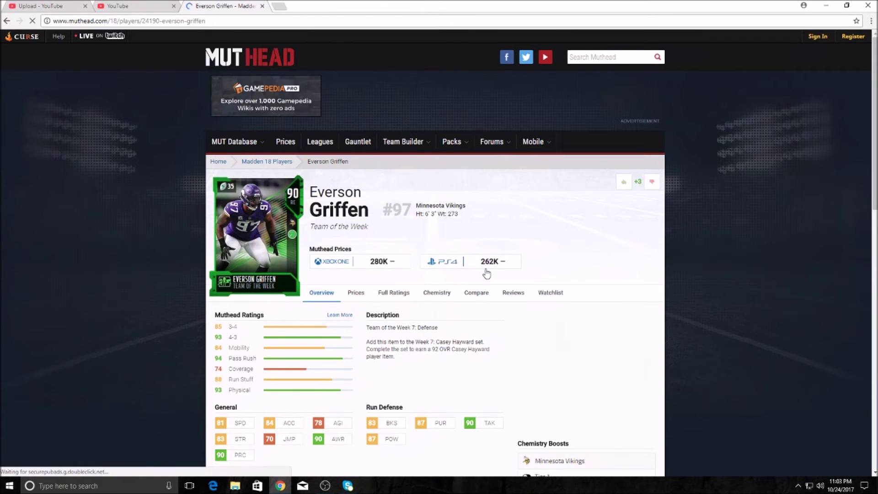
- Go back from Everson Griffen's page (280K Xbox, 262K PS4) to the article's player lists
click(7, 21)
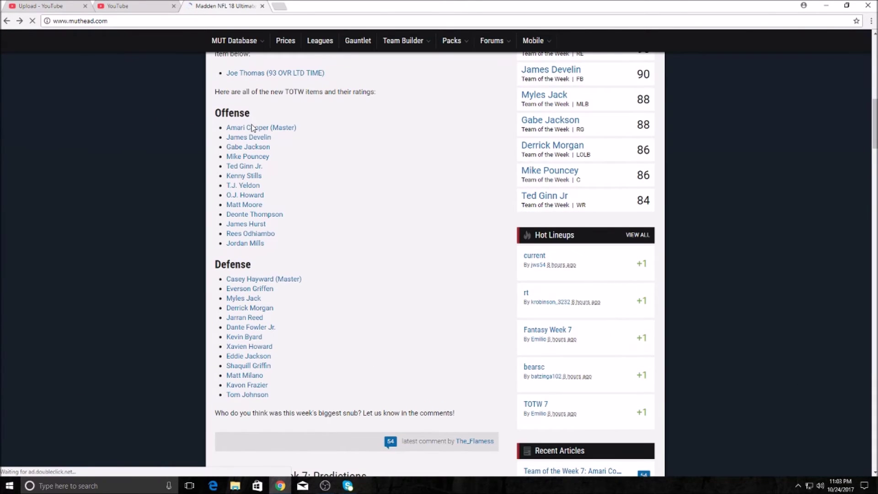
mouse_move(260, 127)
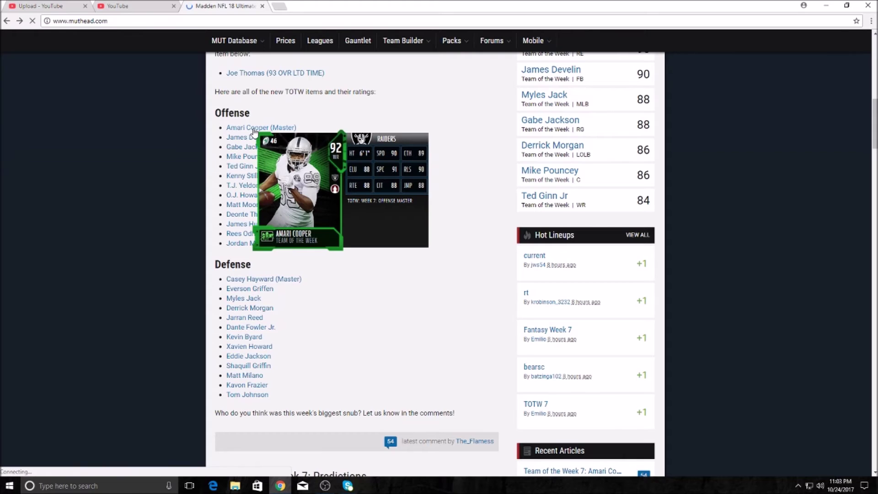
- Open Amari Cooper's Master player page, priced 512K Xbox and 585K PS4
click(254, 129)
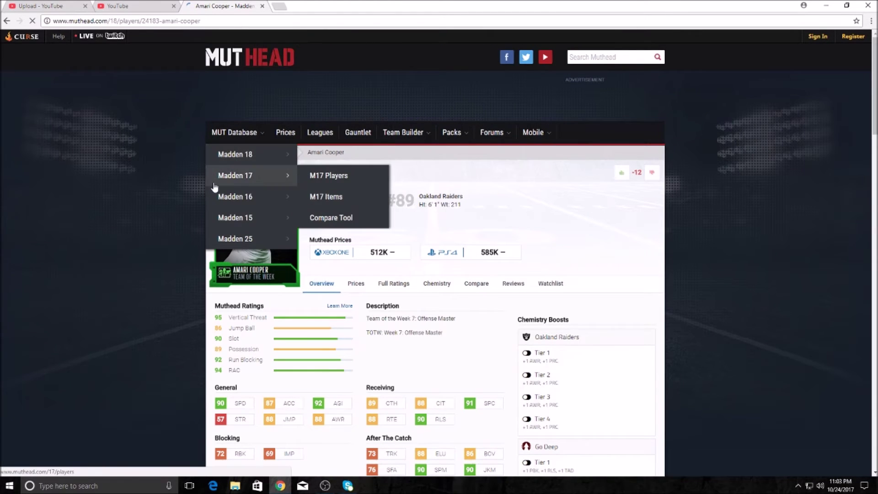
scroll(279, 328, down, 1)
scroll(280, 327, down, 1)
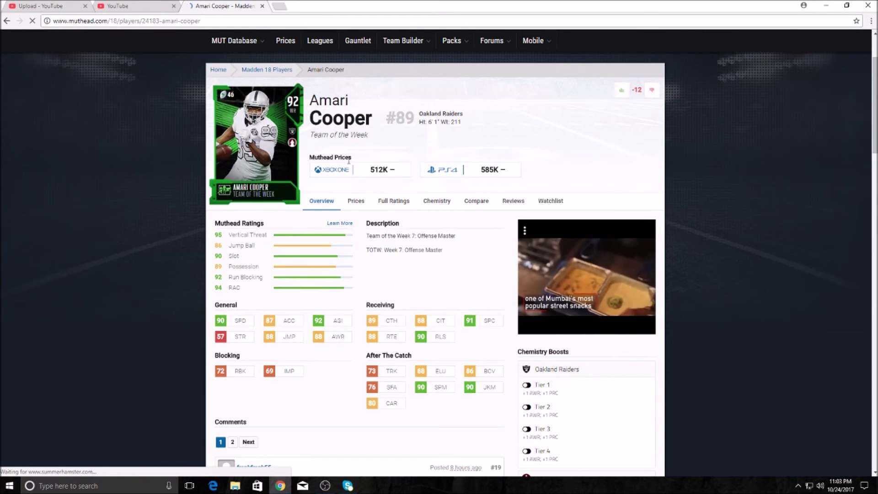
- View Casey Hayward's Master page (555K Xbox, 600K PS4), then return to the article
click(10, 21)
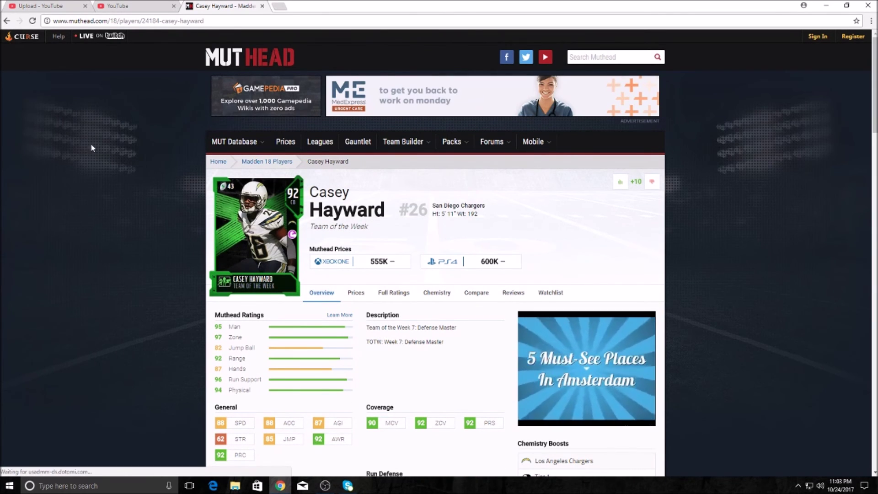
scroll(145, 208, down, 2)
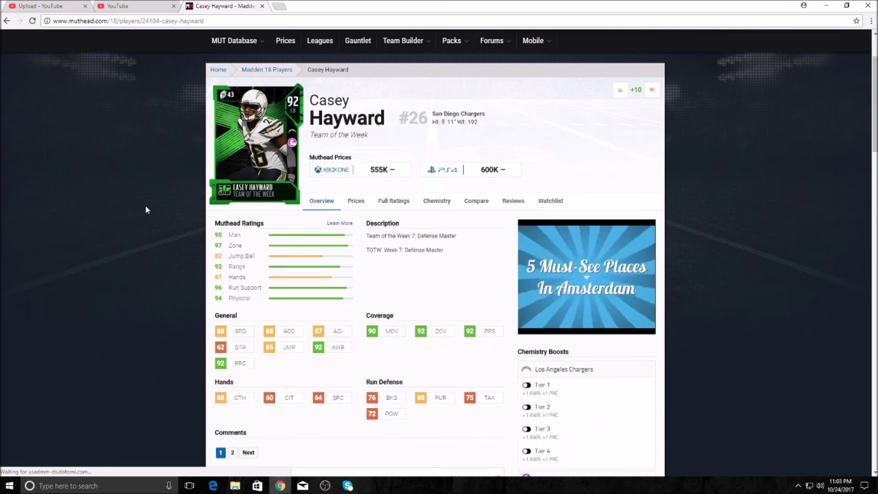
click(6, 21)
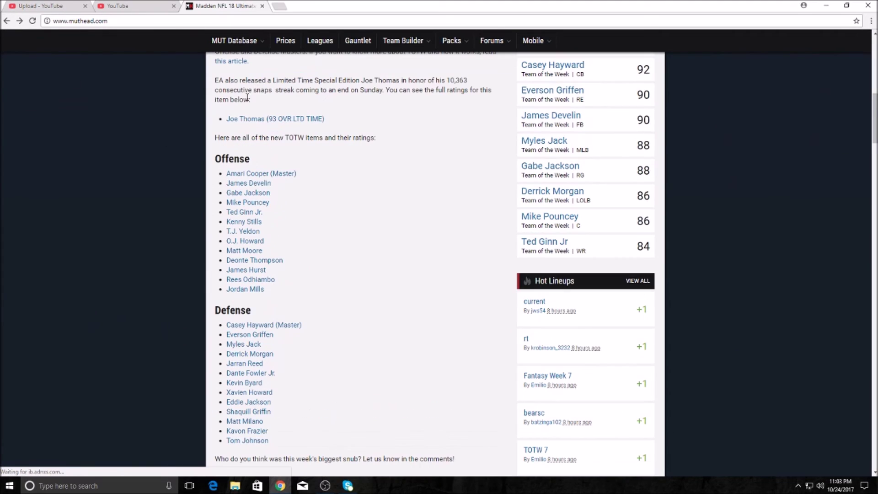
- Open Joe Thomas's 93 OVR Core Elite page, priced 660K Xbox and 610K PS4
click(263, 120)
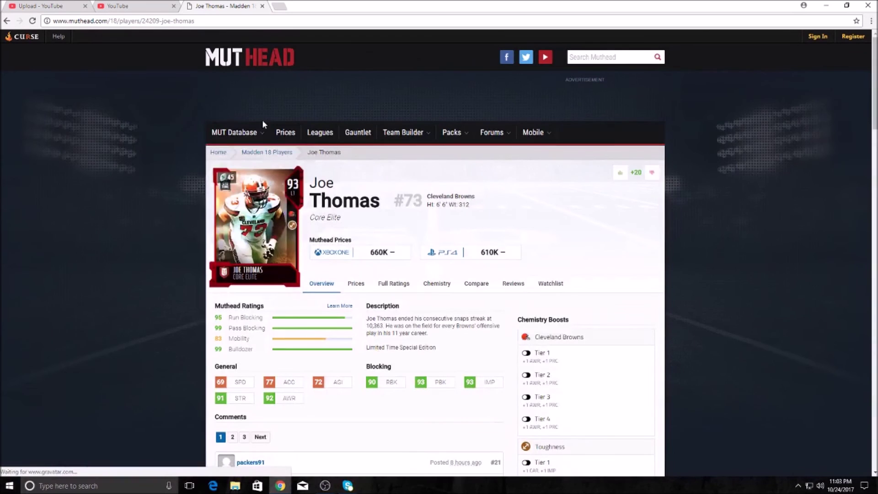